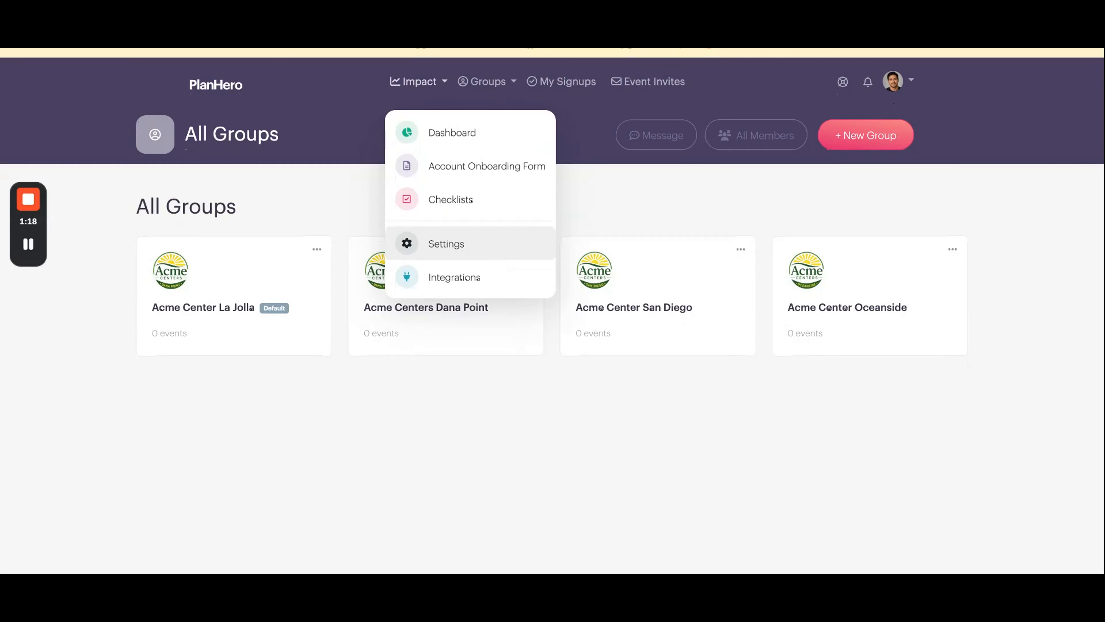
- Open the Impact settings and enable member approval before joining and collection of monthly or annual dues
click(446, 243)
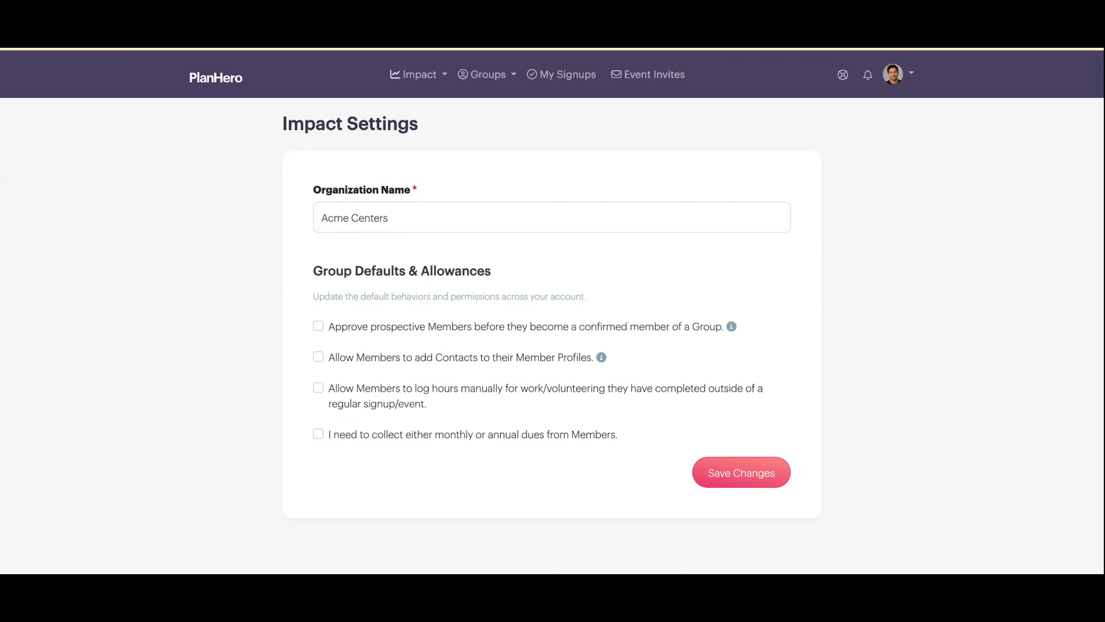
click(318, 328)
click(318, 434)
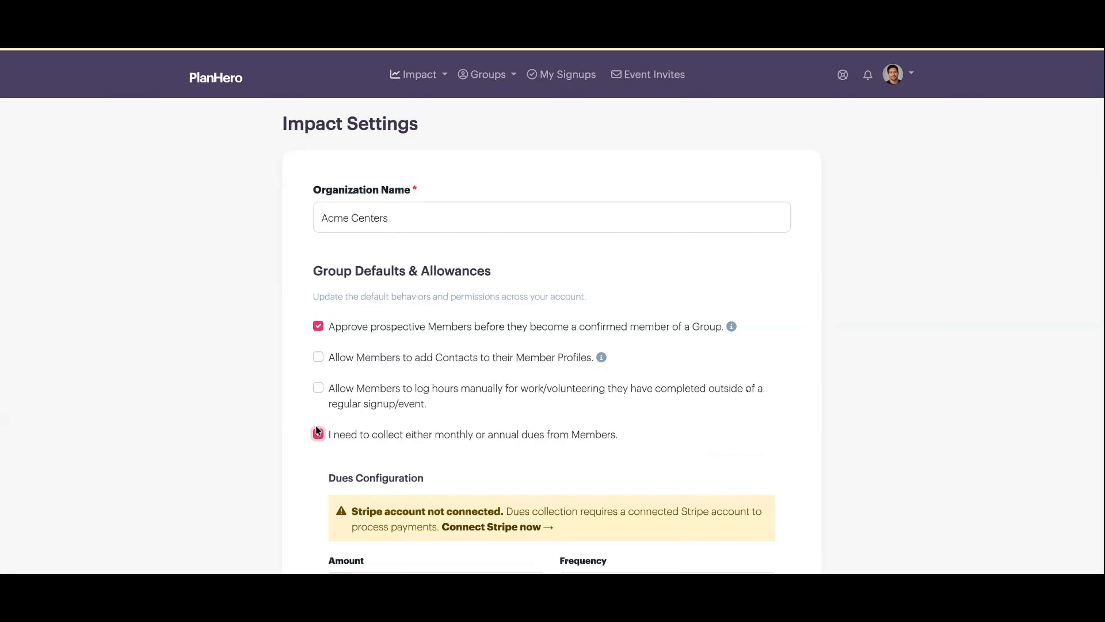
- Follow the Connect Stripe now link in the dues configuration section
scroll(317, 427, down, 1)
scroll(316, 428, down, 5)
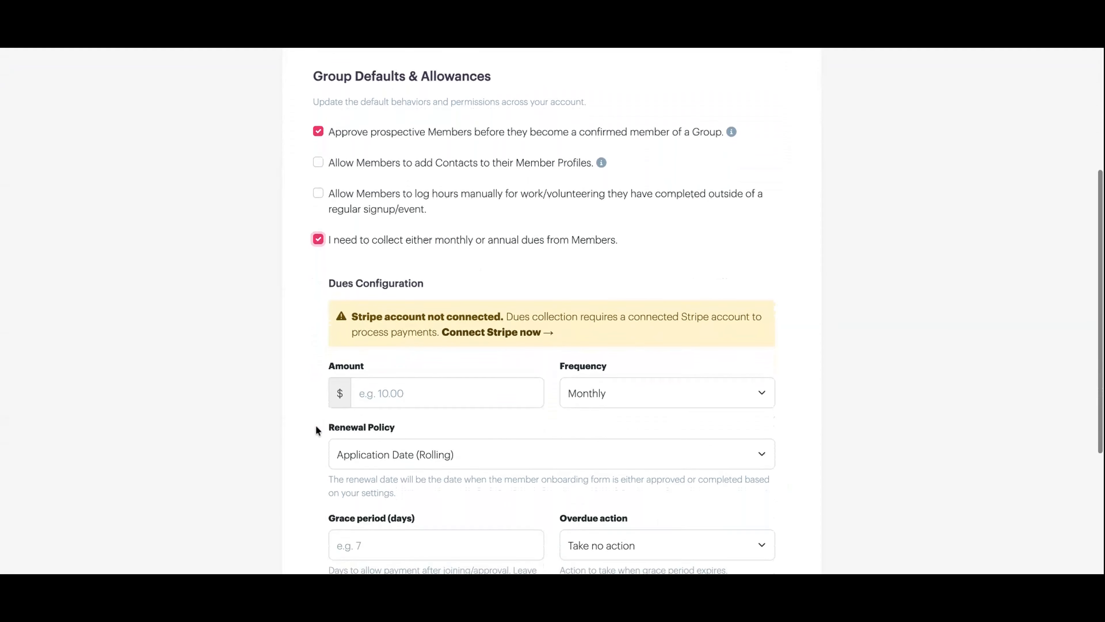
scroll(316, 429, down, 3)
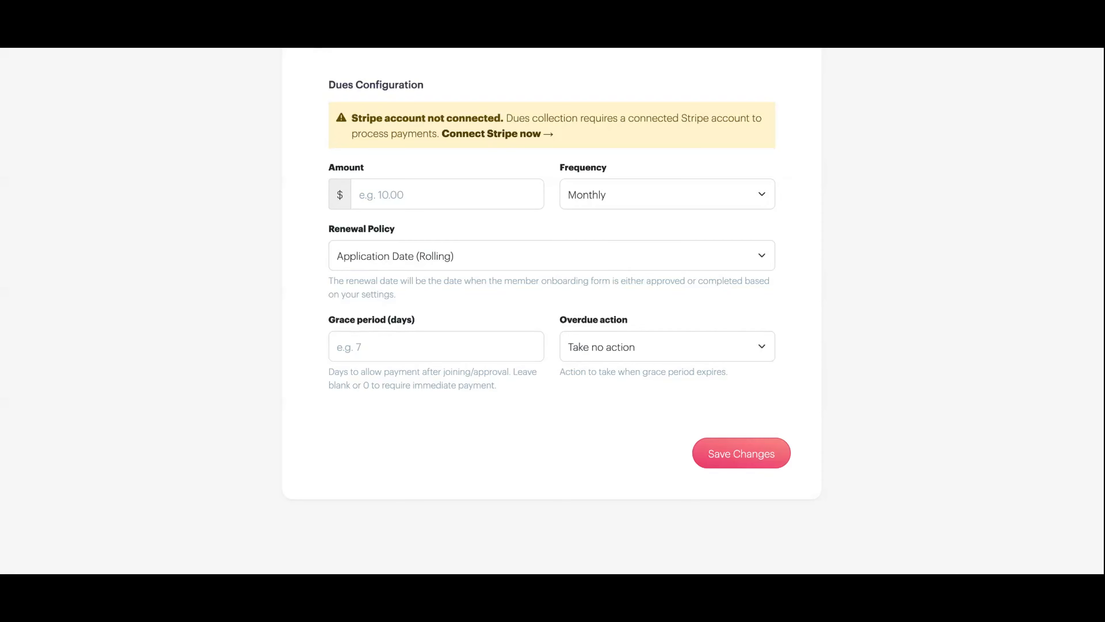
click(494, 135)
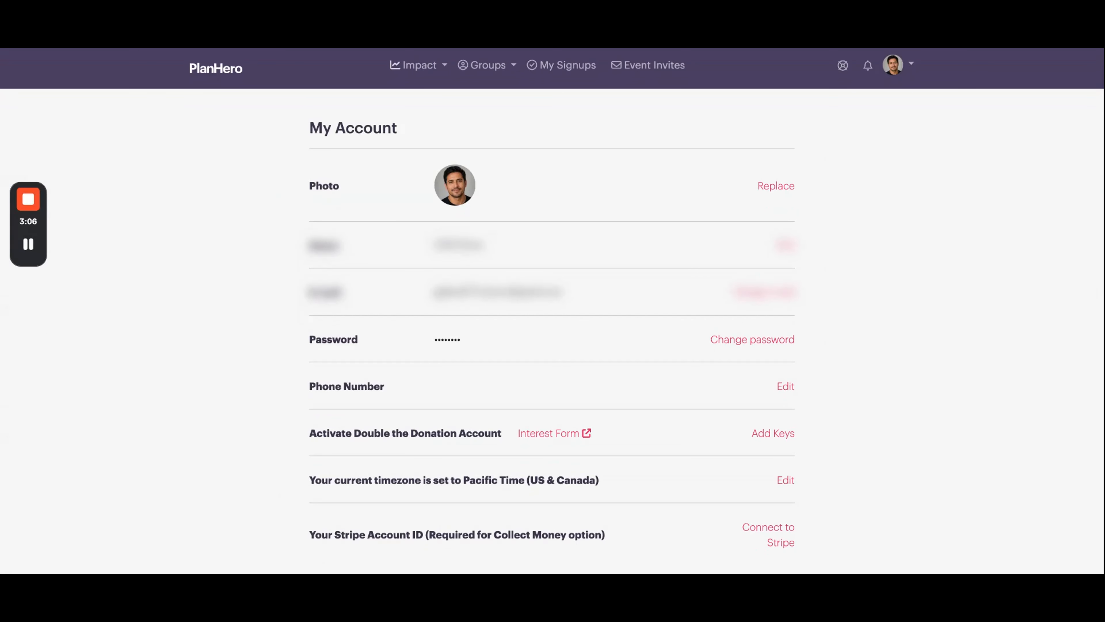
- Start connecting a Stripe account from the Stripe Account ID row on the account page
scroll(552, 311, down, 3)
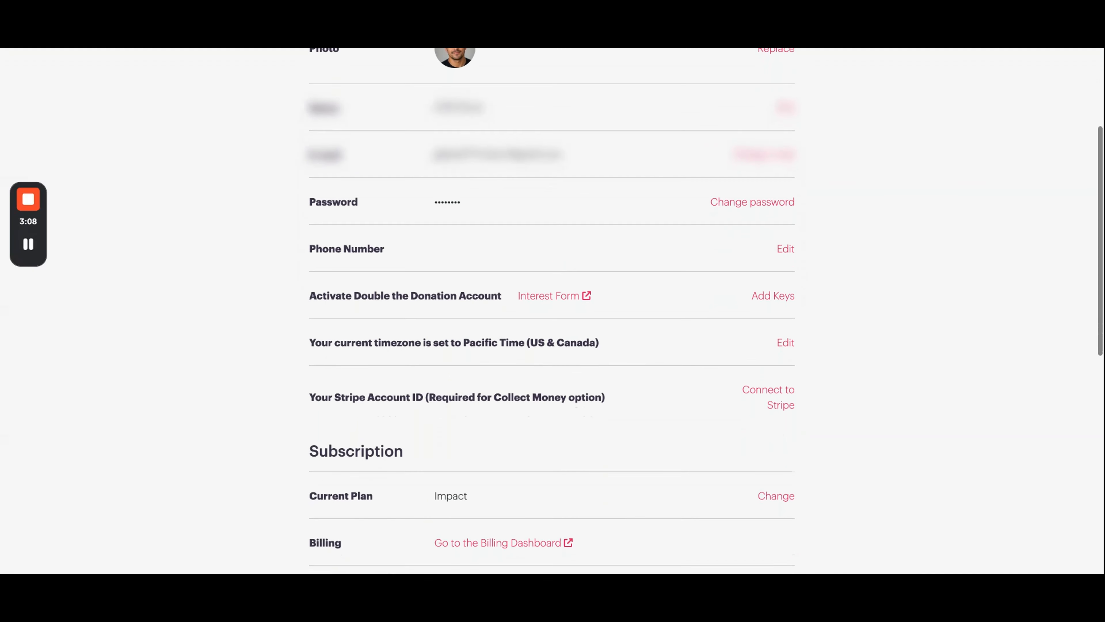
scroll(553, 311, down, 1)
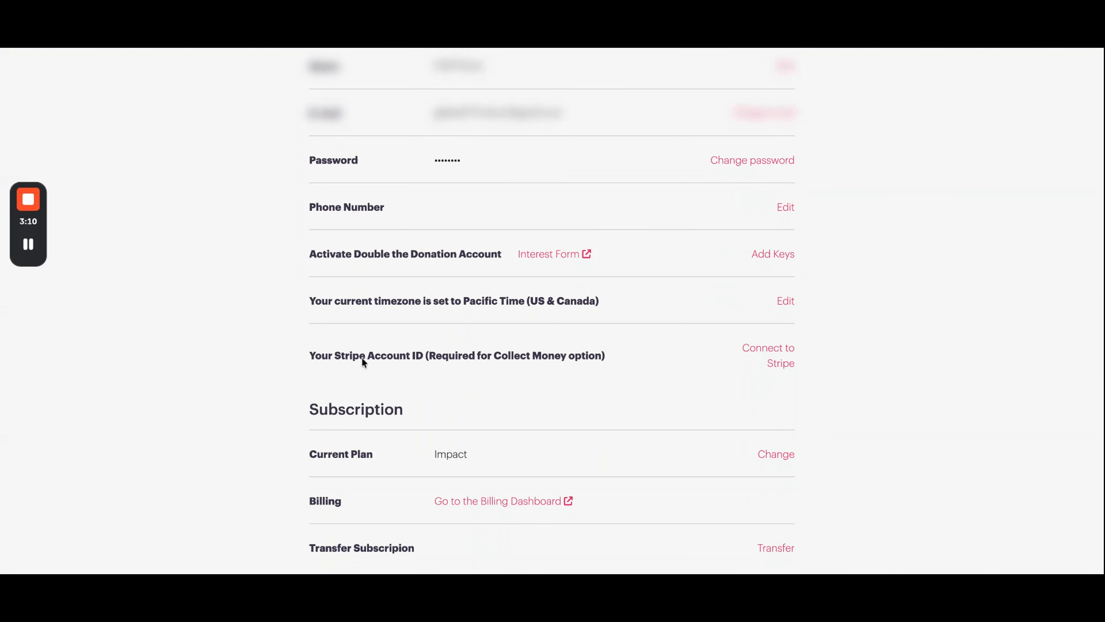
scroll(339, 357, up, 1)
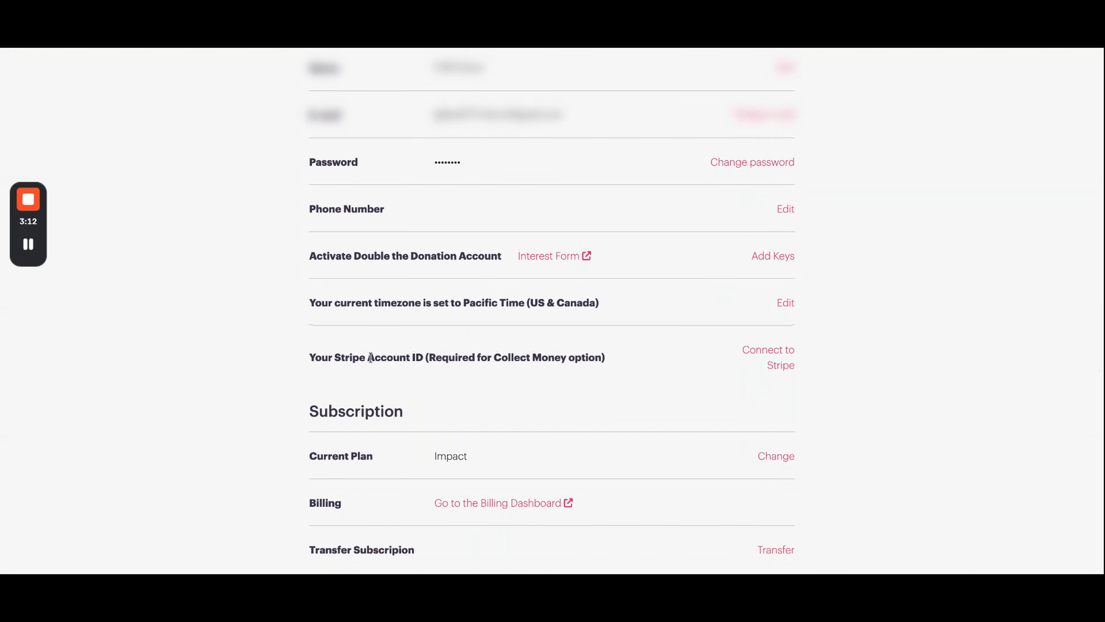
scroll(470, 358, up, 1)
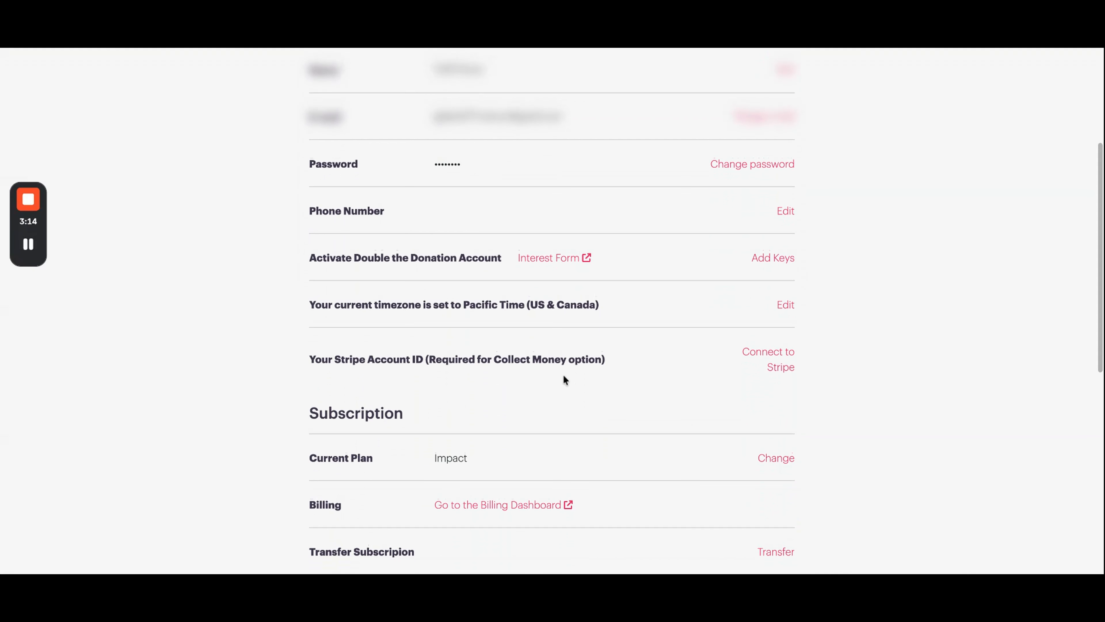
click(770, 356)
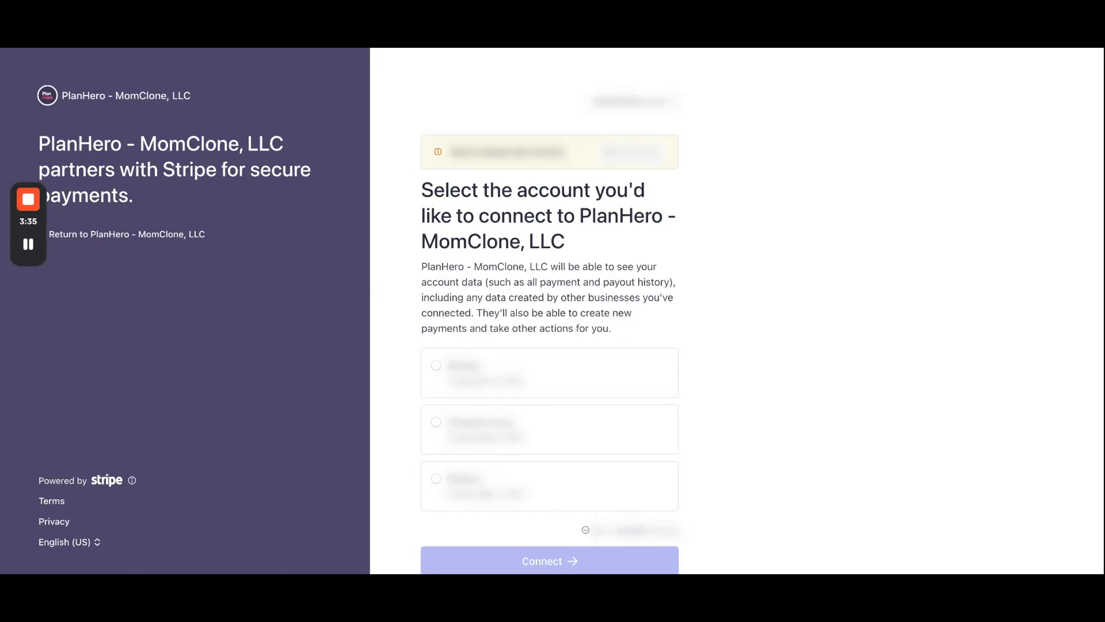
scroll(550, 305, down, 3)
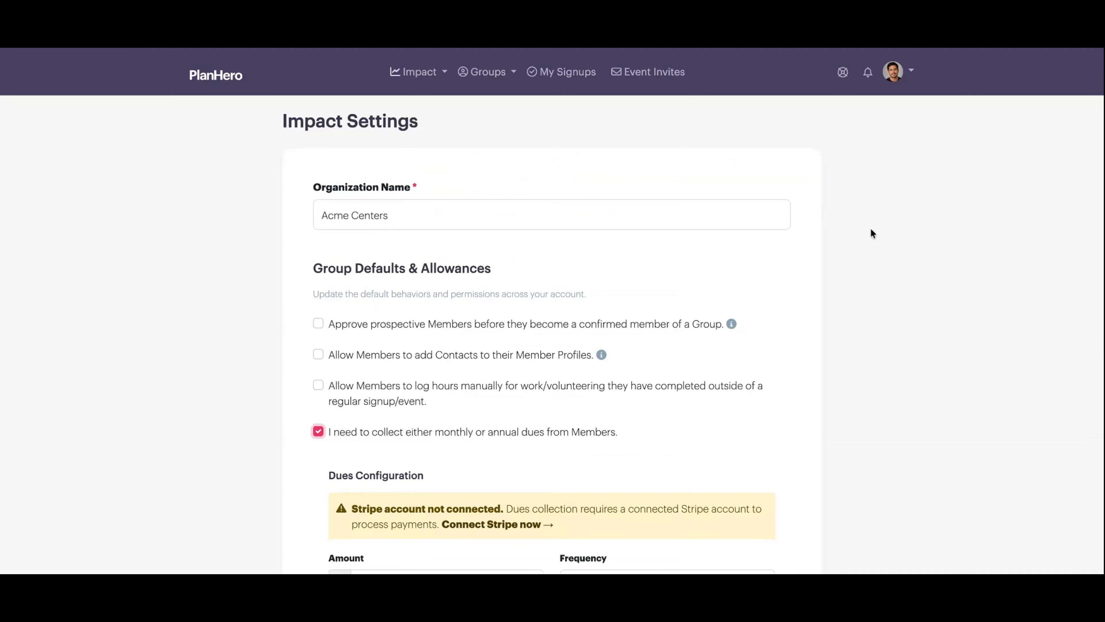
- Set the dues amount to 100.00 and the frequency to Annually
scroll(868, 231, down, 5)
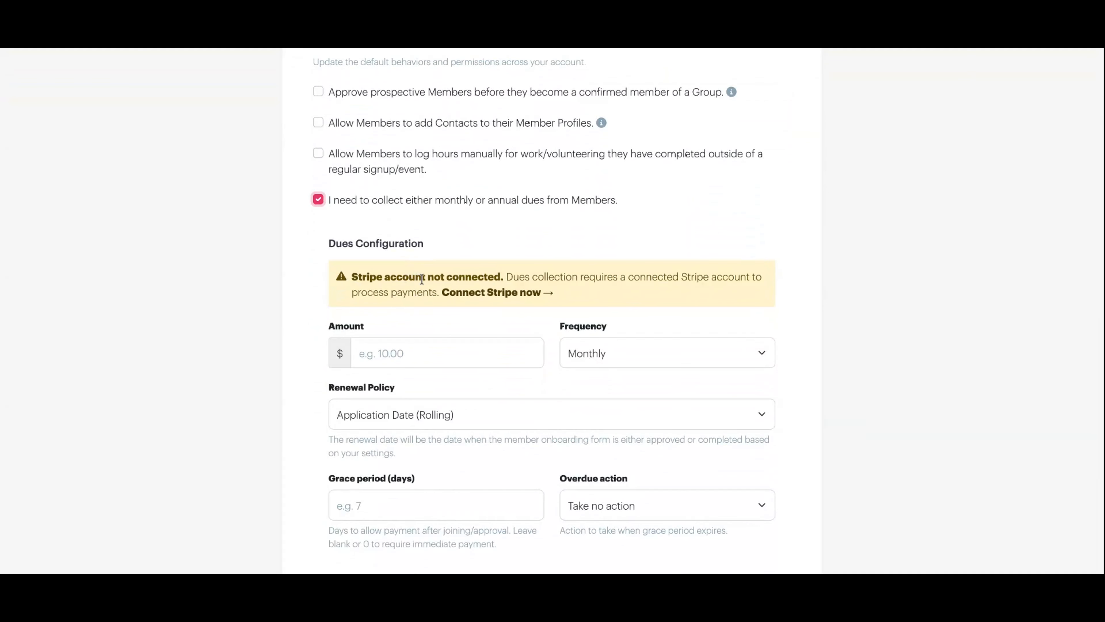
scroll(419, 280, down, 4)
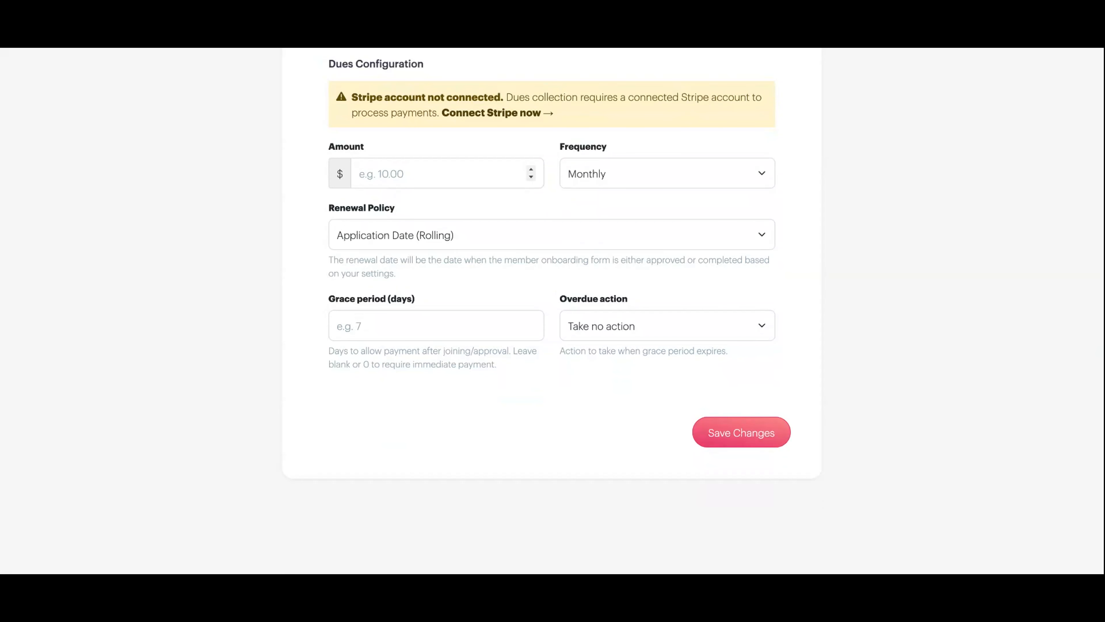
click(379, 170)
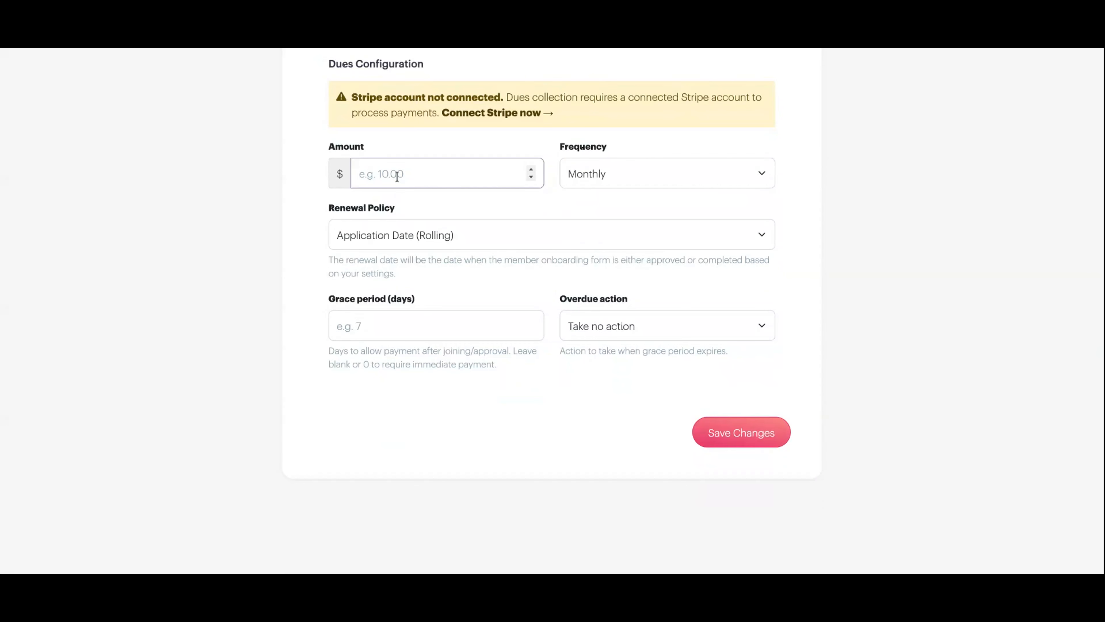
text(100.00)
click(620, 180)
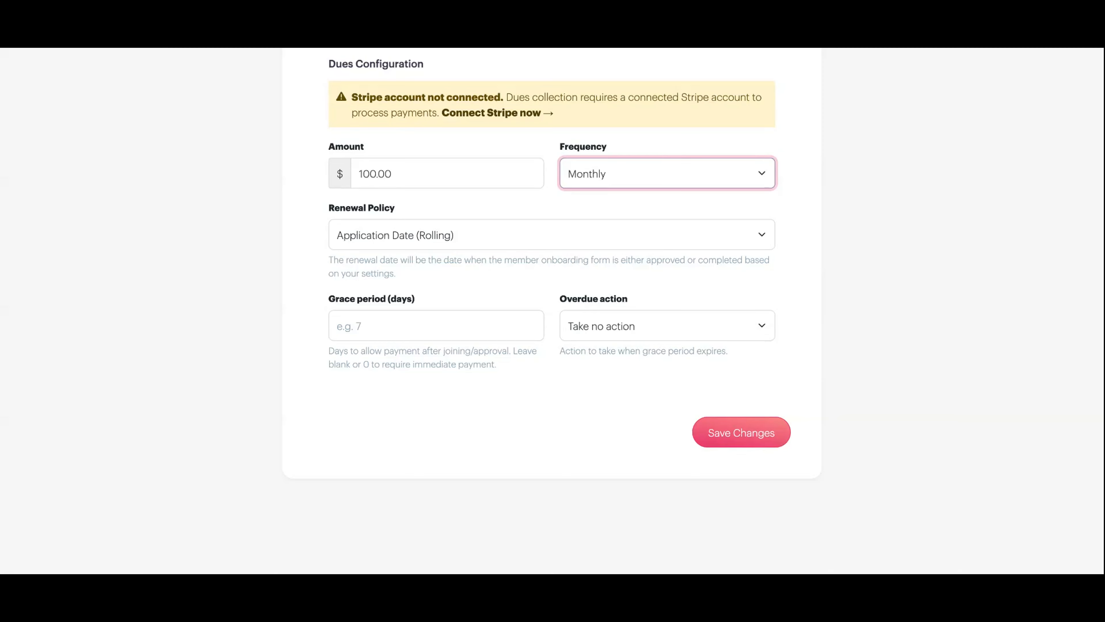
click(595, 185)
key(Tab)
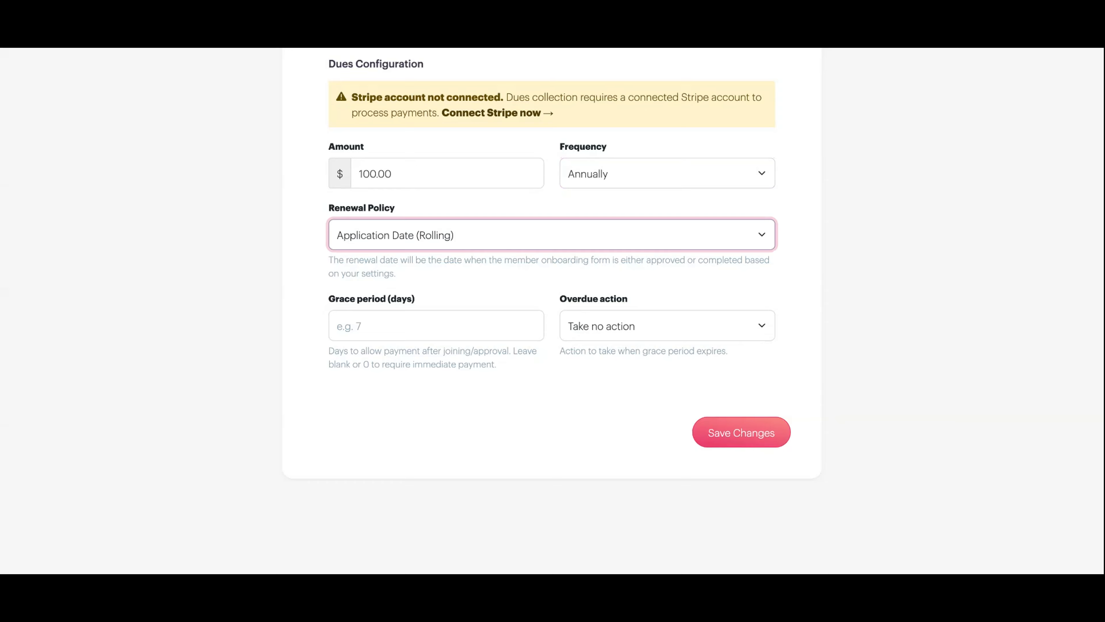
- Set the renewal policy to Specific Date with renewal on January 1
click(520, 250)
click(434, 318)
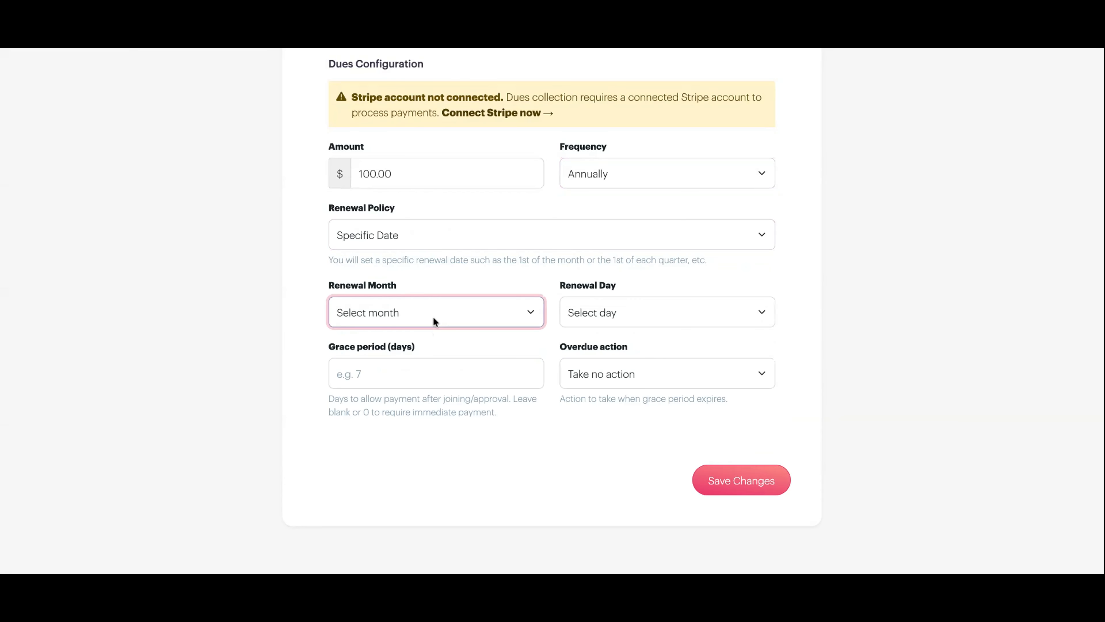
click(433, 317)
click(576, 311)
click(573, 320)
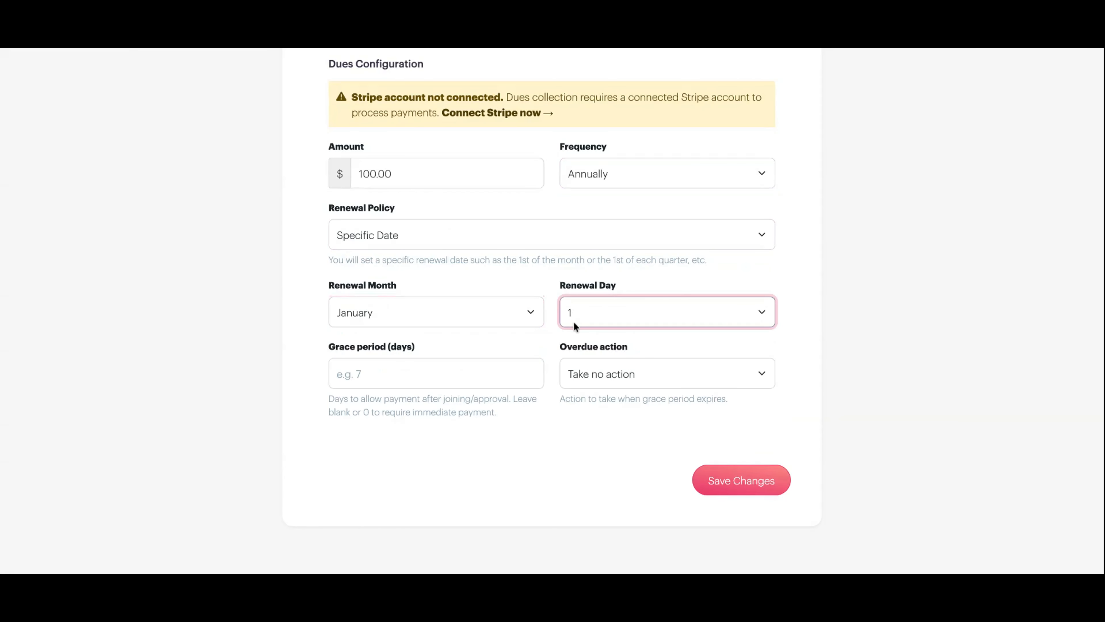
- Switch the renewal policy to Application Date (Rolling), then back to Specific Date renewing on January 1
click(496, 235)
click(498, 210)
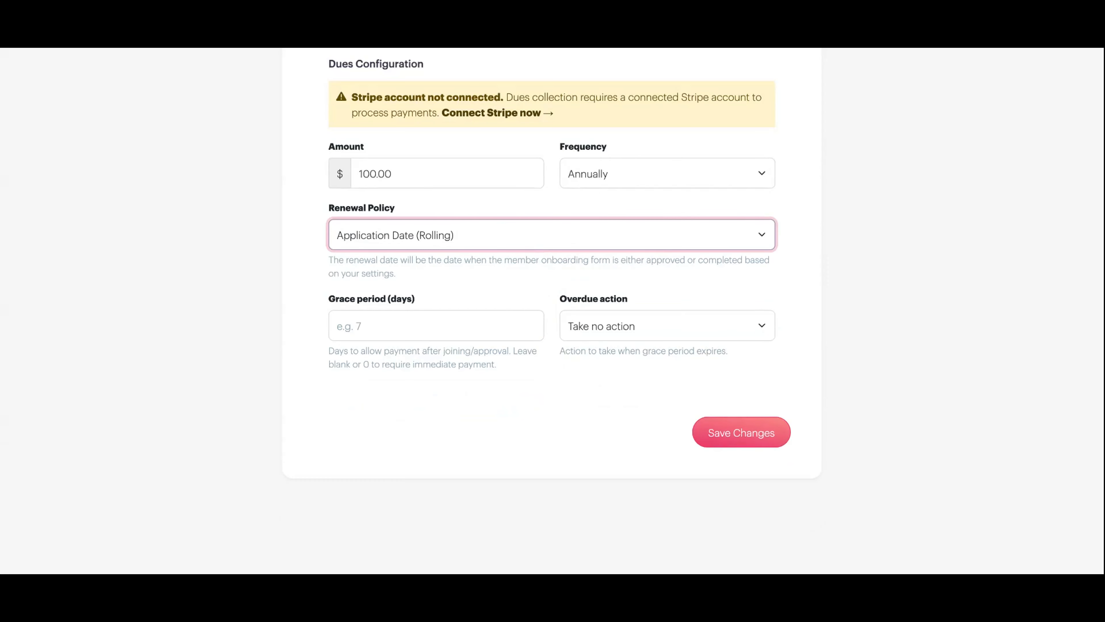
click(519, 234)
click(528, 257)
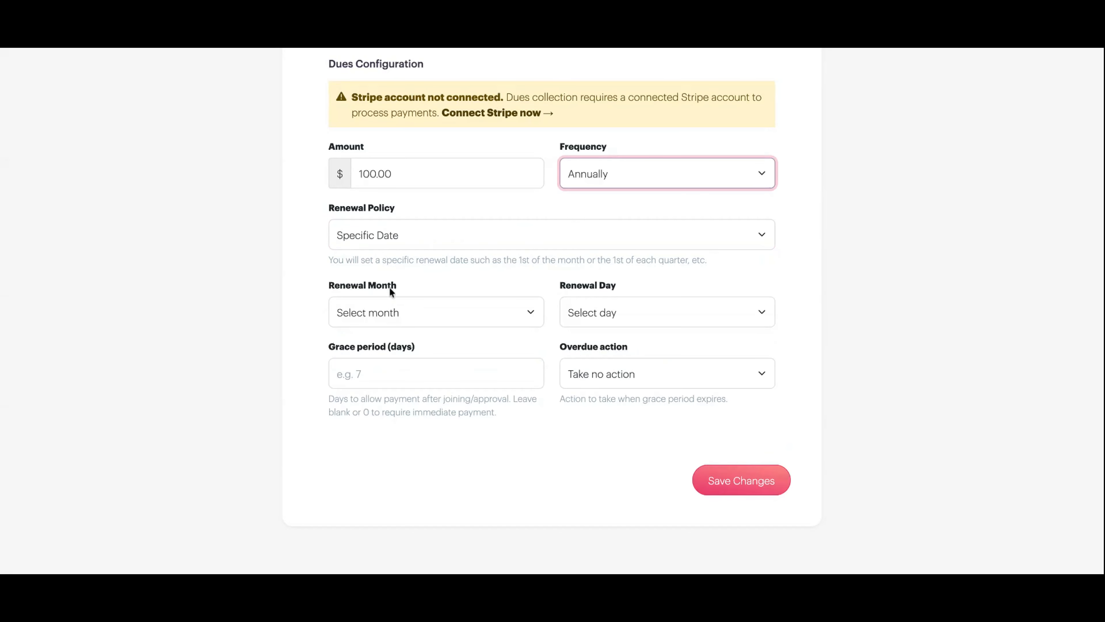
click(412, 309)
click(412, 329)
click(595, 311)
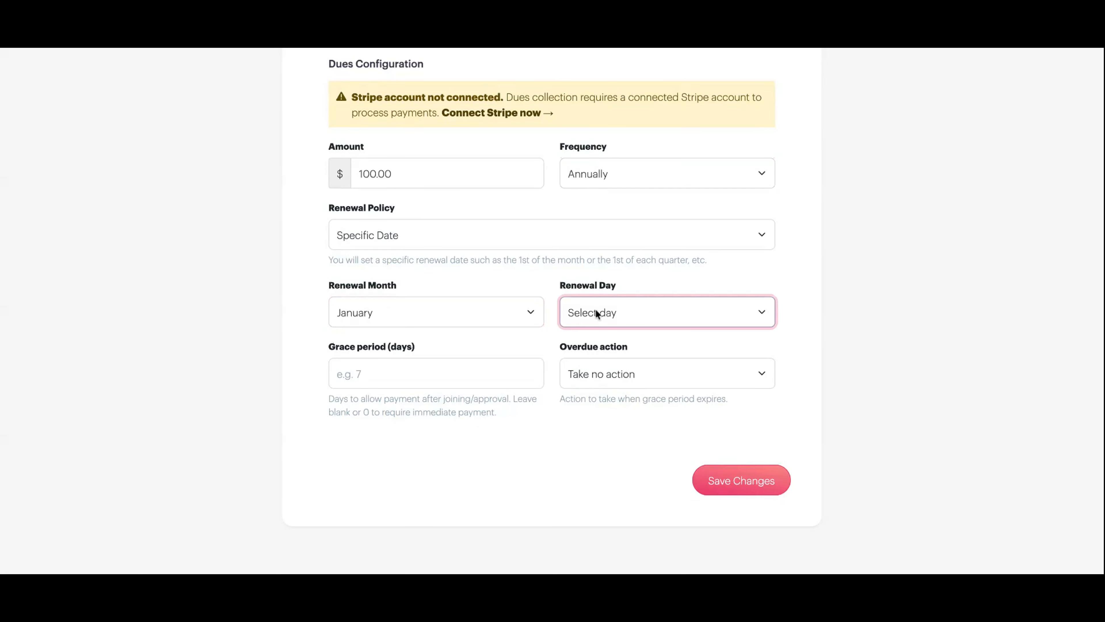
click(595, 310)
- Set the renewal policy to Application Date (Rolling) and the grace period to 7 days
click(428, 243)
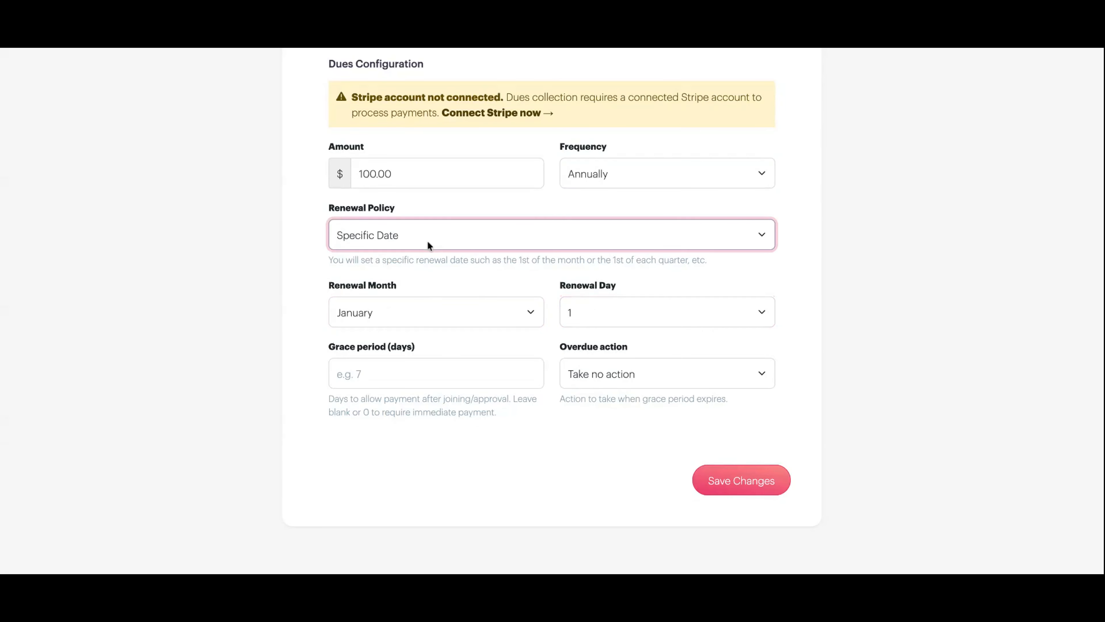
click(429, 243)
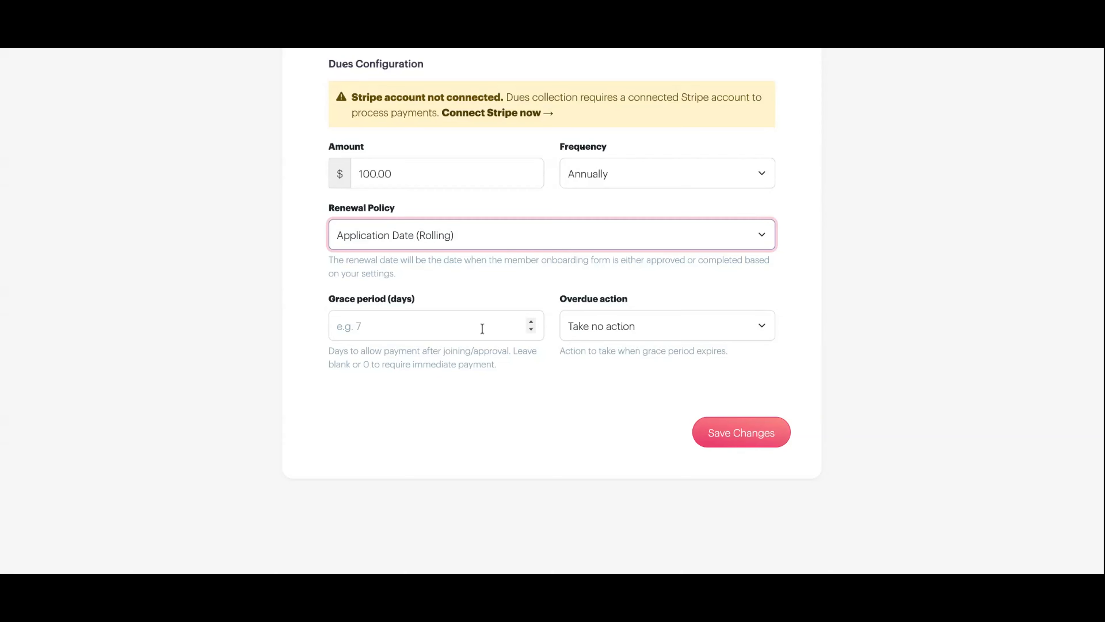
click(531, 322)
click(530, 322)
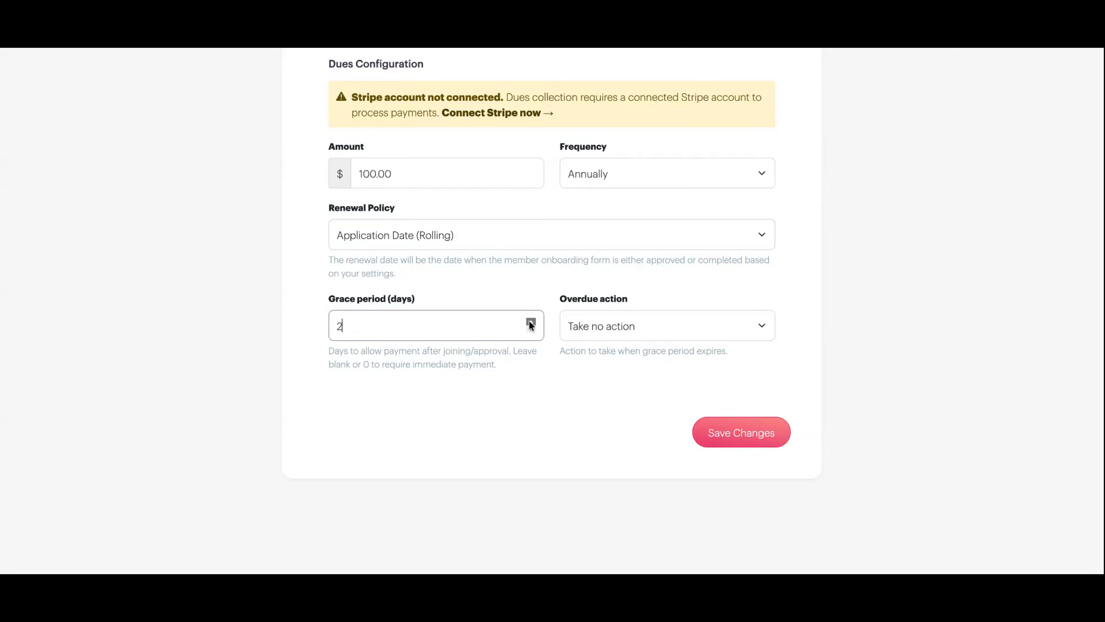
click(531, 322)
click(531, 322)
click(531, 322)
click(531, 322)
click(531, 322)
- Set the overdue action to Suspend membership
click(611, 330)
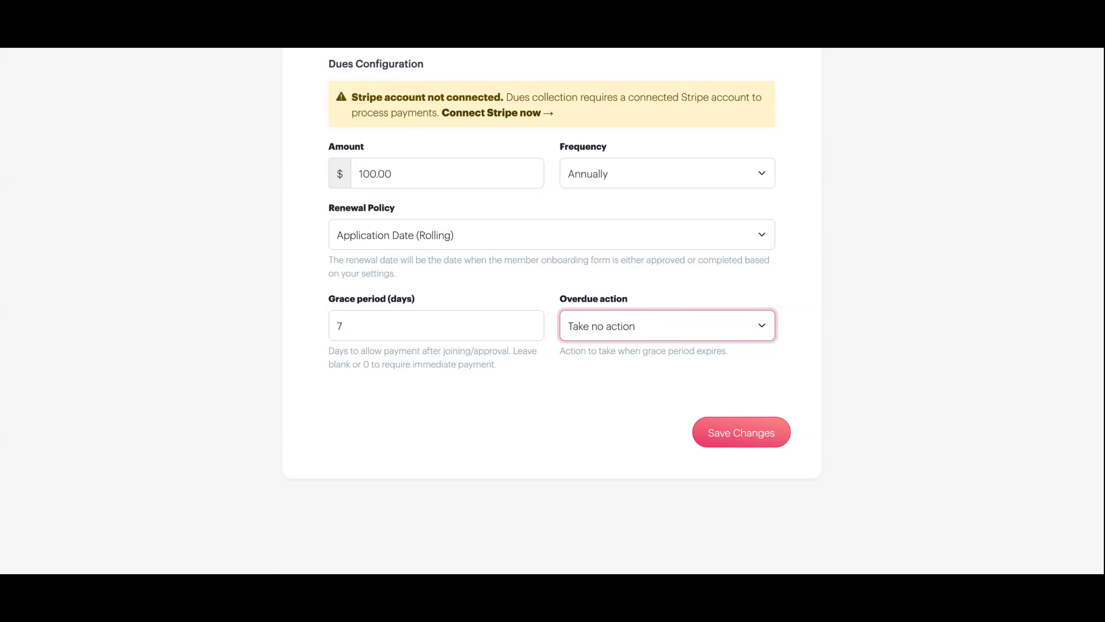
click(618, 337)
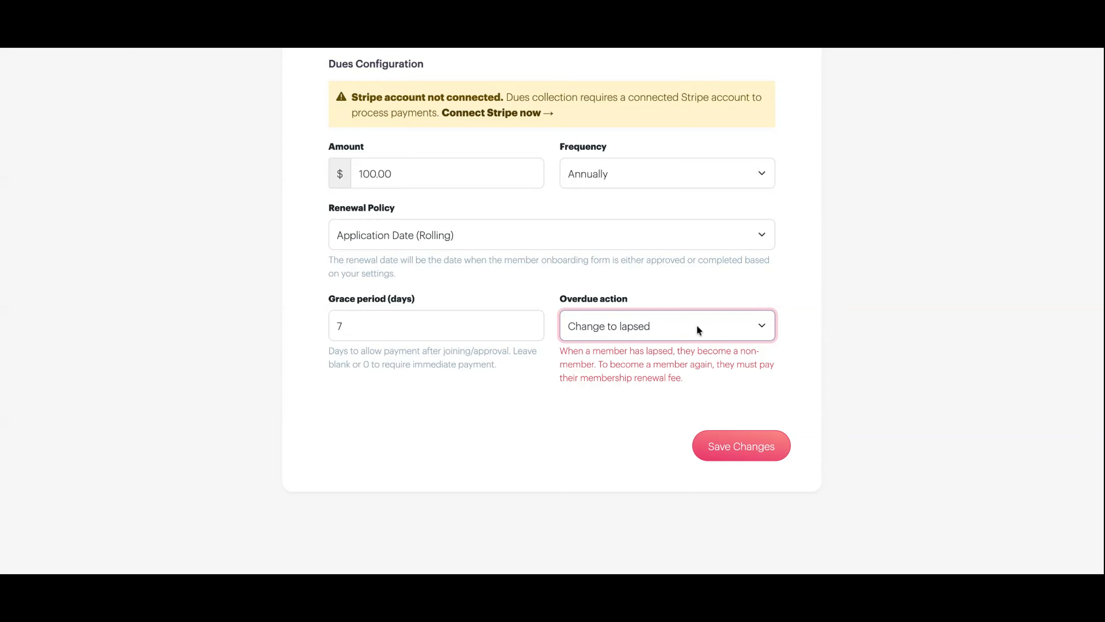
click(692, 336)
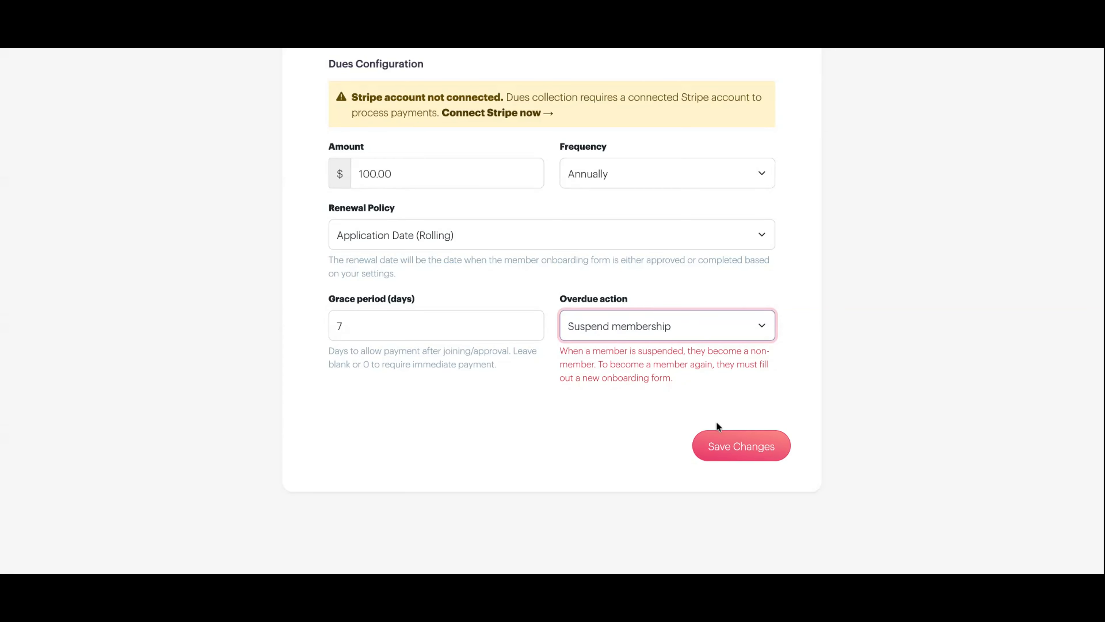